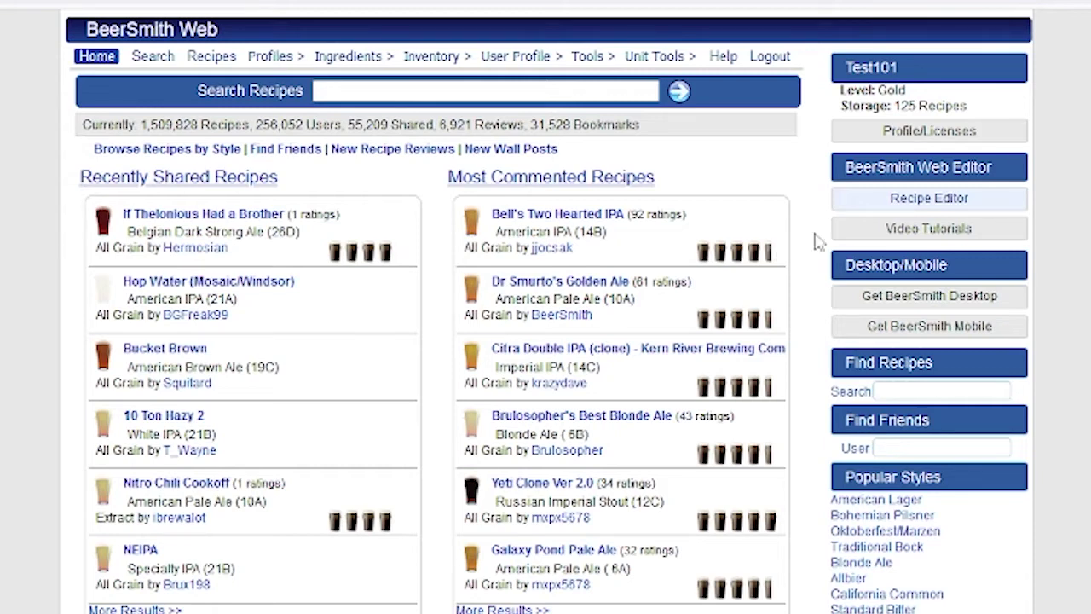
# Open the web recipe editor and go to its shopping list.
pyautogui.click(903, 199)
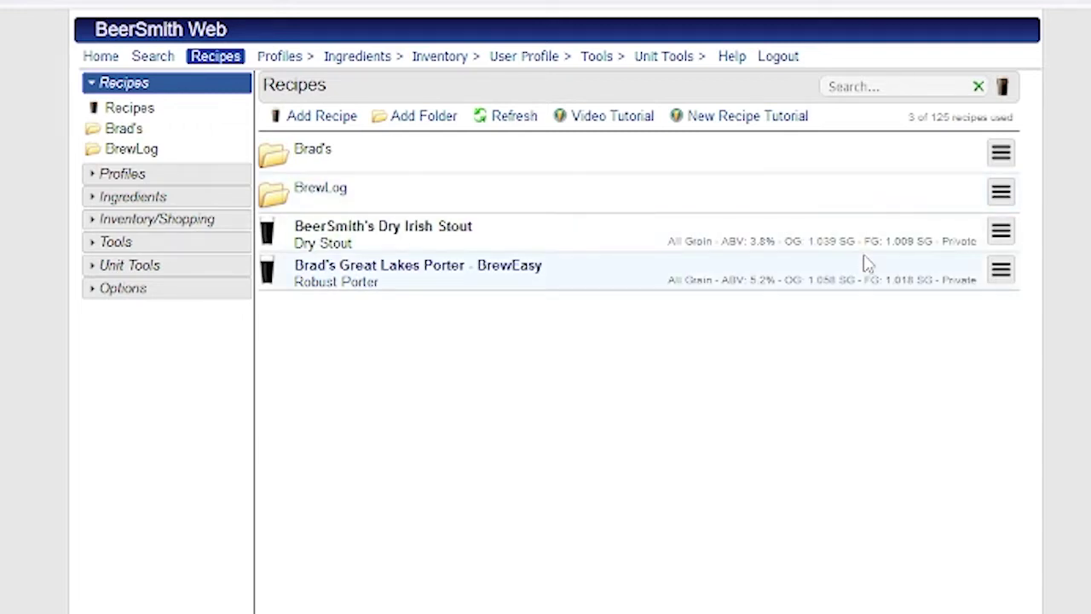
pyautogui.click(450, 67)
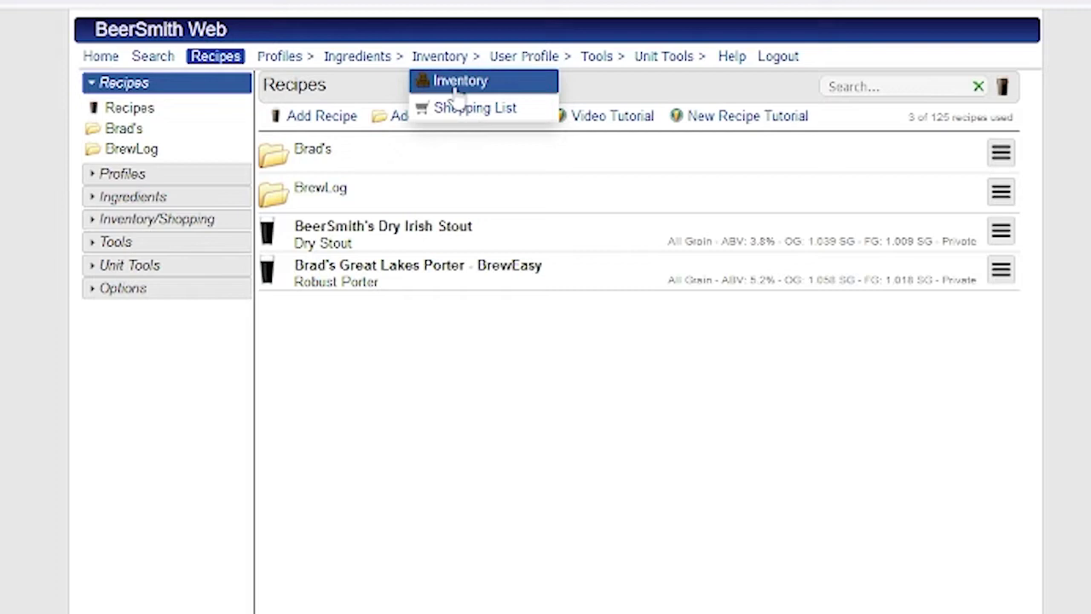
pyautogui.click(453, 107)
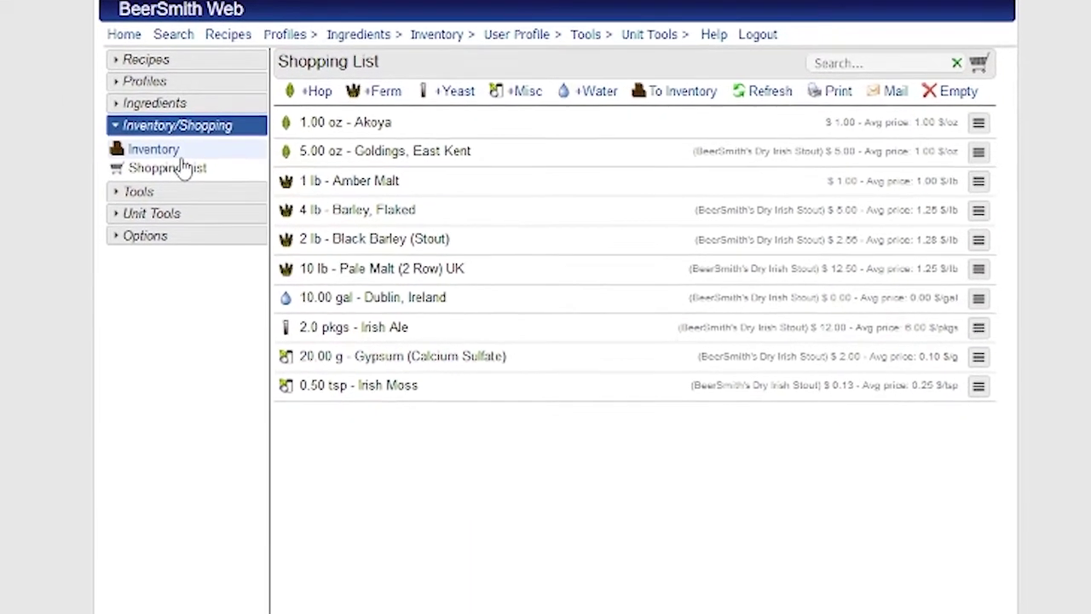
# Add the Aquila hop to the shopping list with a purchase amount of 3 oz and an average price of 4 $/oz.
pyautogui.click(313, 92)
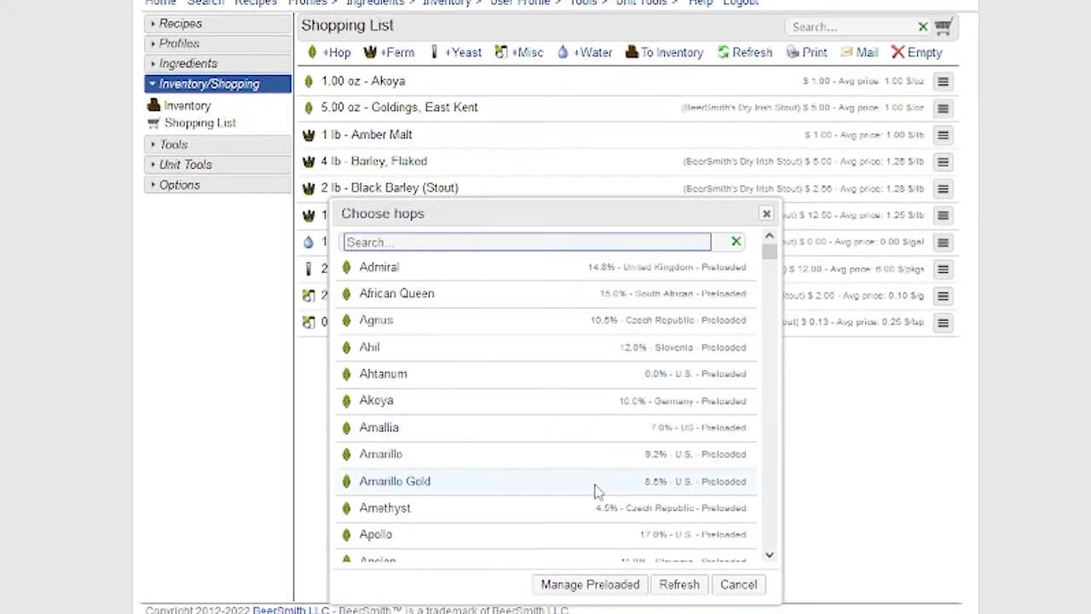
pyautogui.scroll(-3, 597, 490)
pyautogui.click(597, 508)
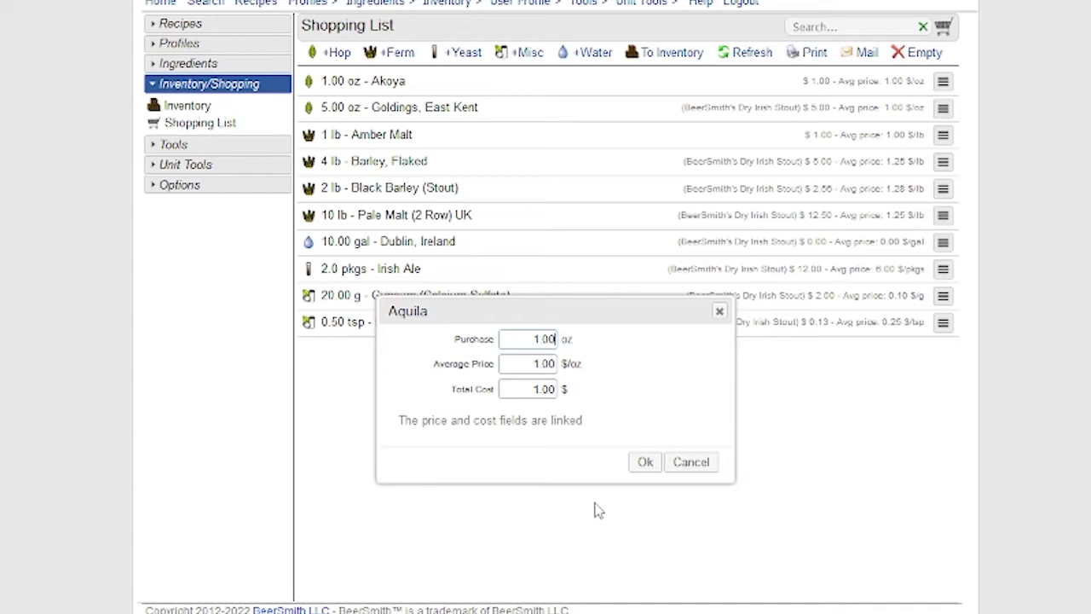
pyautogui.moveTo(514, 341); pyautogui.dragTo(588, 339)
pyautogui.write('3')
pyautogui.press('Tab')
pyautogui.write('4')
pyautogui.press('Tab')
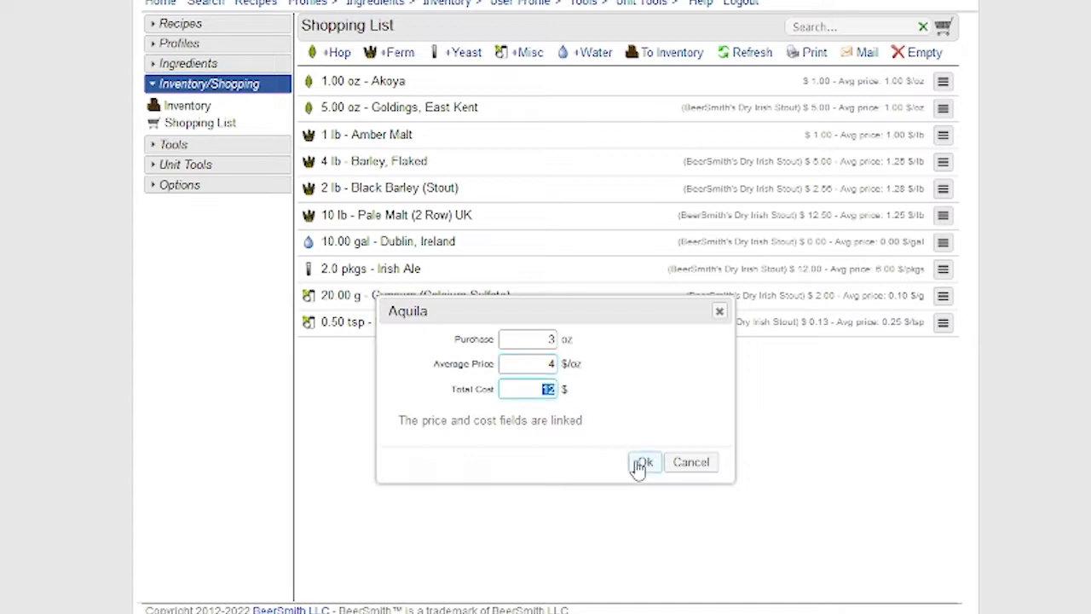
pyautogui.click(641, 462)
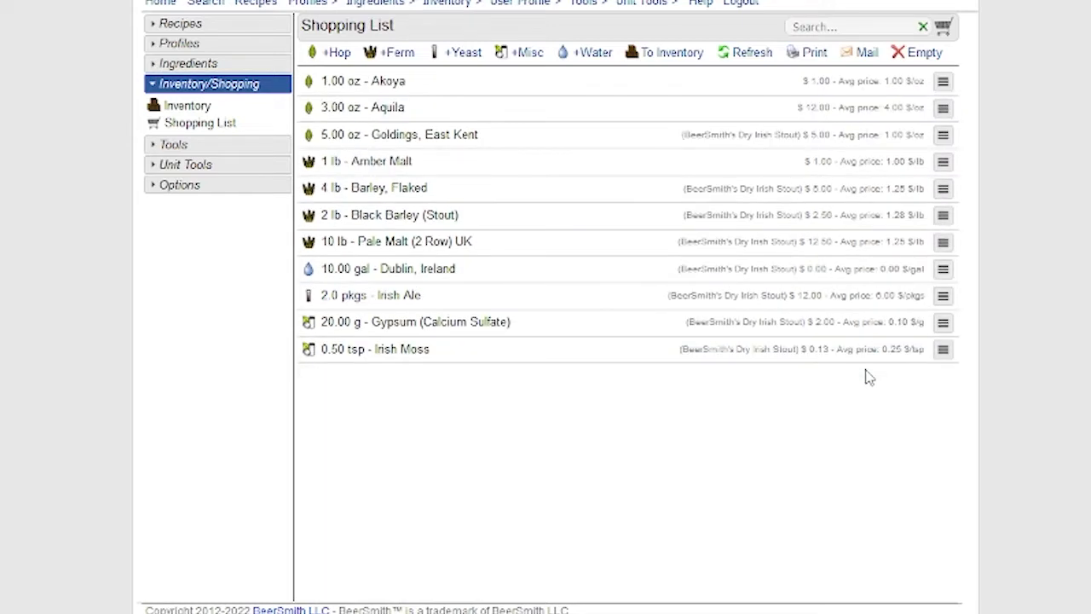
# Delete the Akoya hop from the shopping list.
pyautogui.click(943, 82)
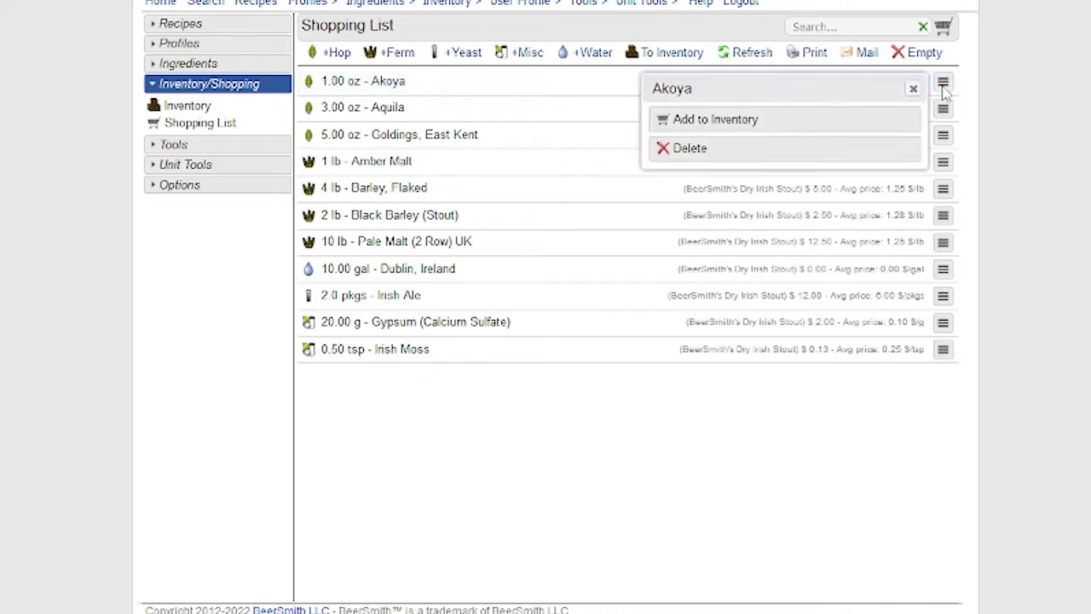
pyautogui.click(861, 162)
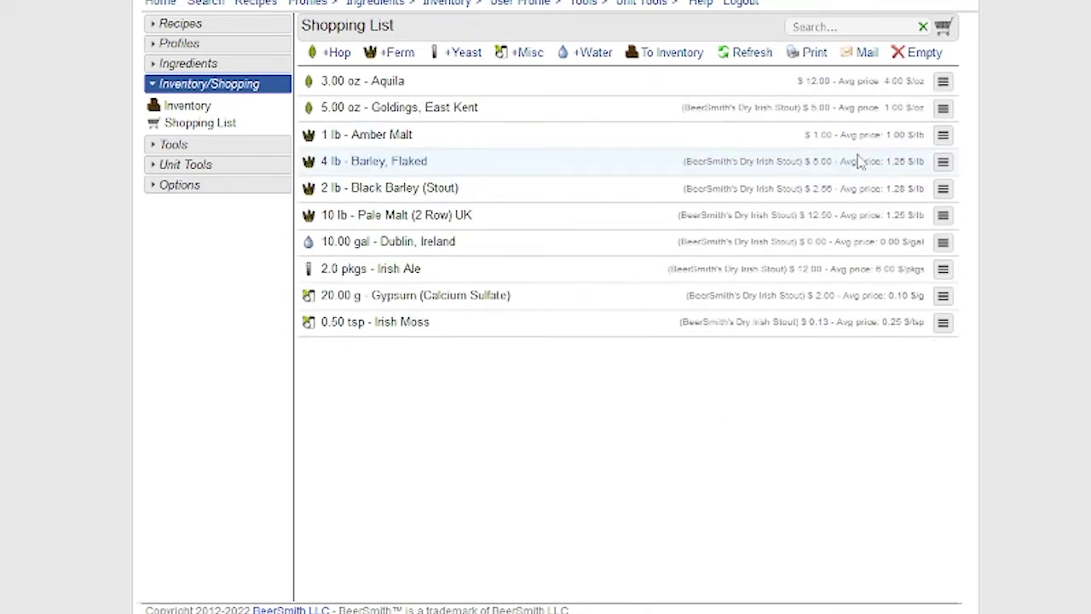
# Preview the printable shopping list, and open the e-mail draft of the list and close it without sending.
pyautogui.click(808, 53)
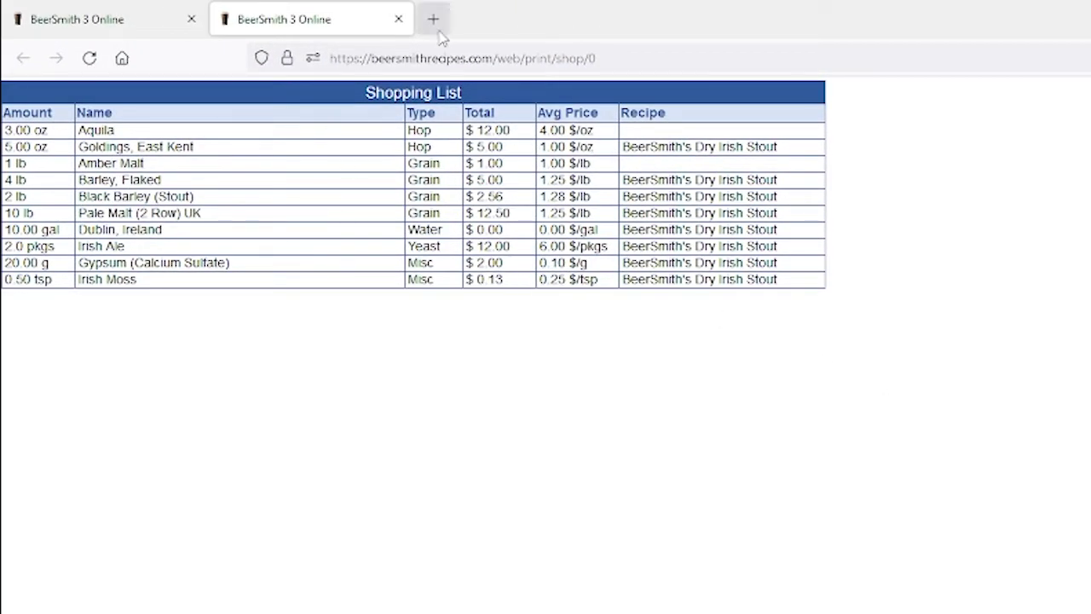
pyautogui.click(399, 18)
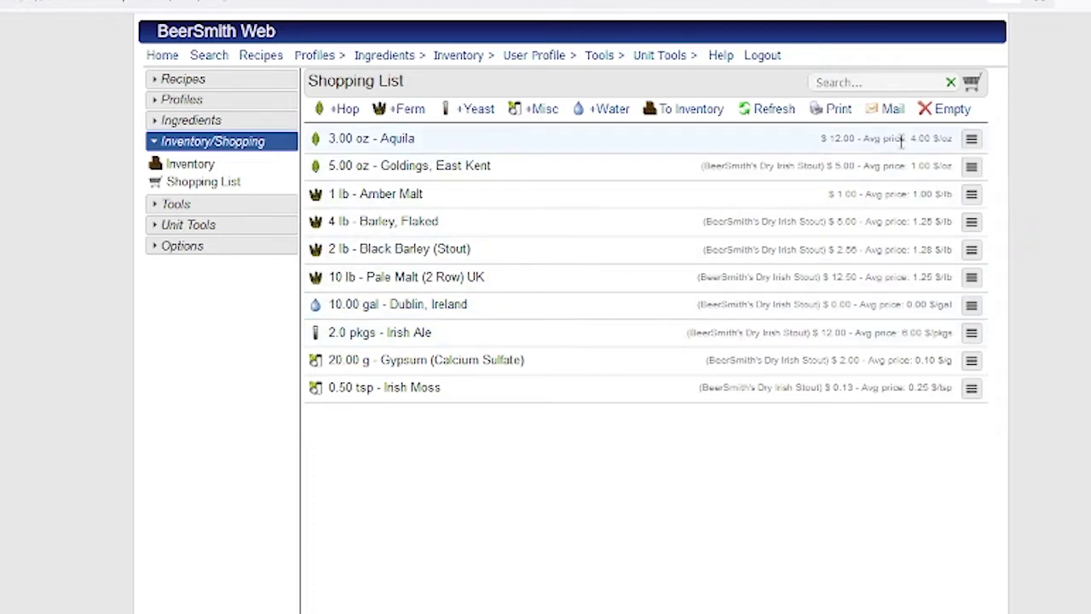
pyautogui.click(892, 108)
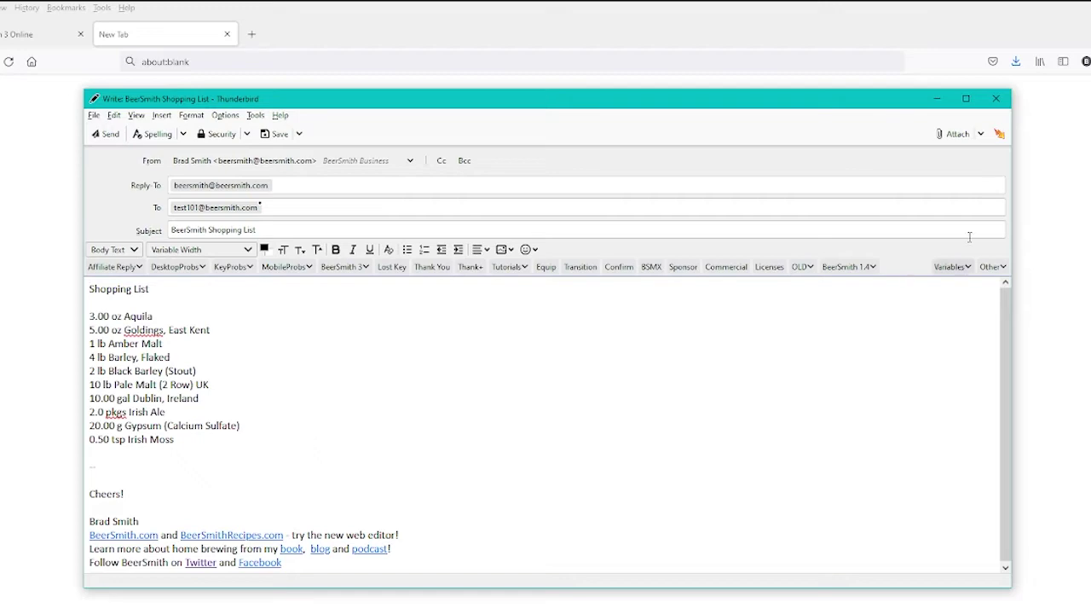
pyautogui.click(996, 98)
pyautogui.click(227, 34)
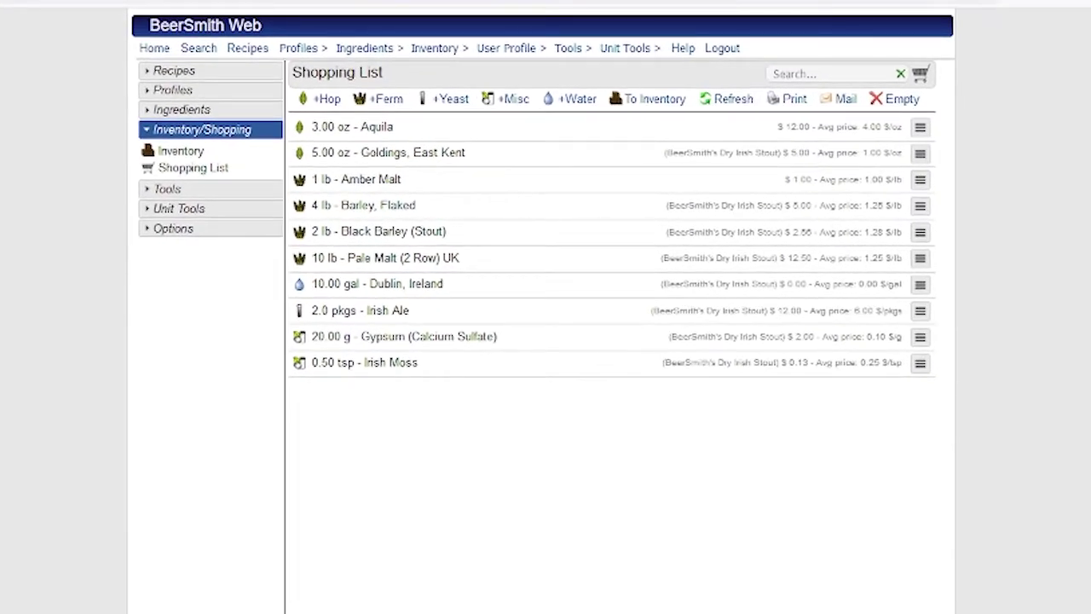
# Try emptying the shopping list and transferring its items to inventory, toggling the Aquila selection, and cancel both operations.
pyautogui.click(903, 99)
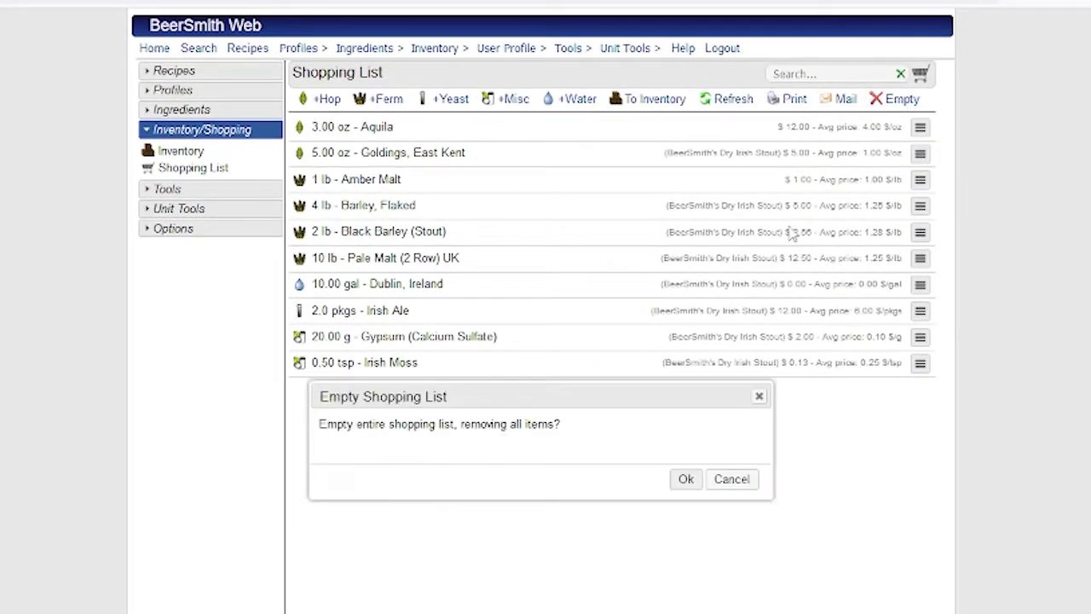
pyautogui.click(732, 480)
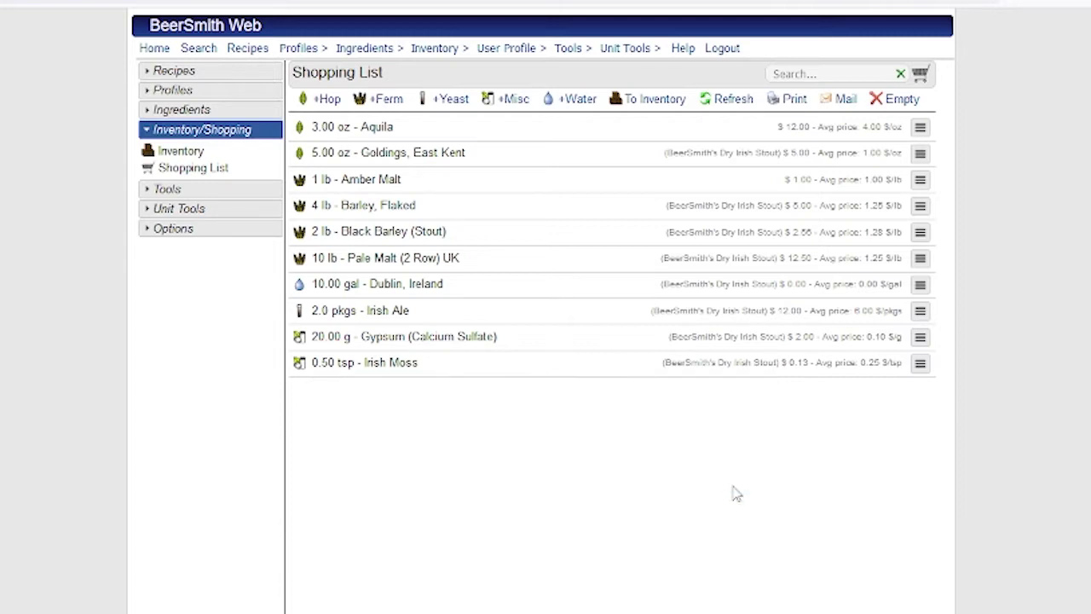
pyautogui.click(646, 103)
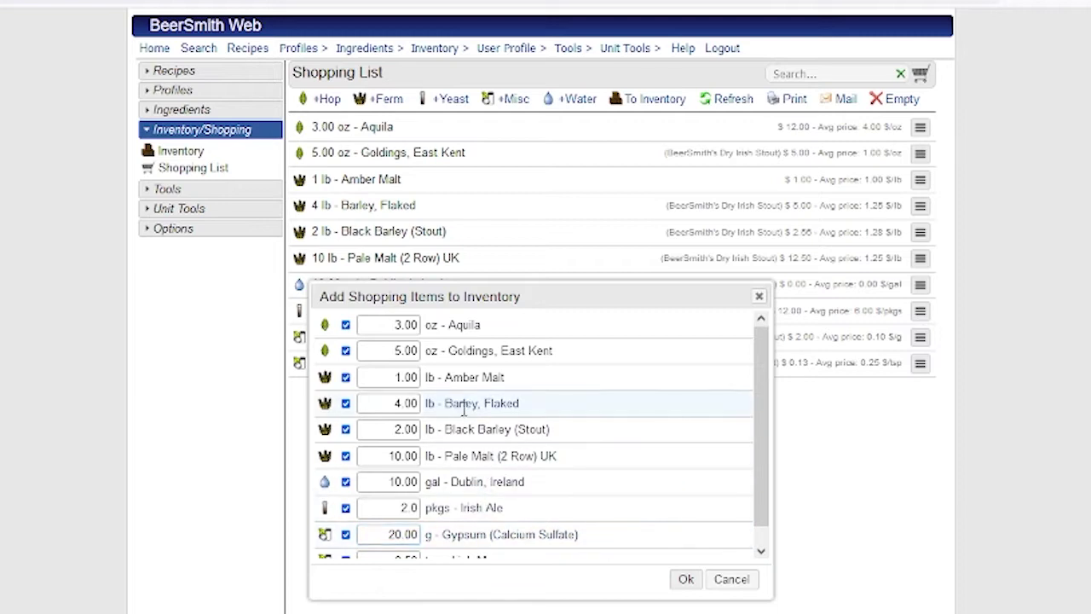
pyautogui.click(346, 326)
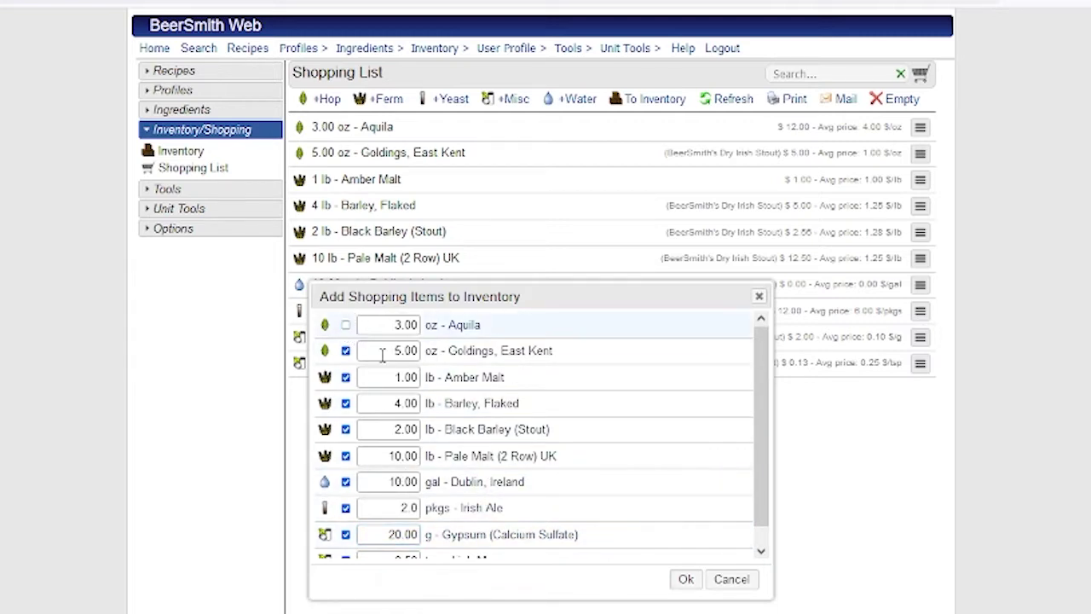
pyautogui.click(346, 326)
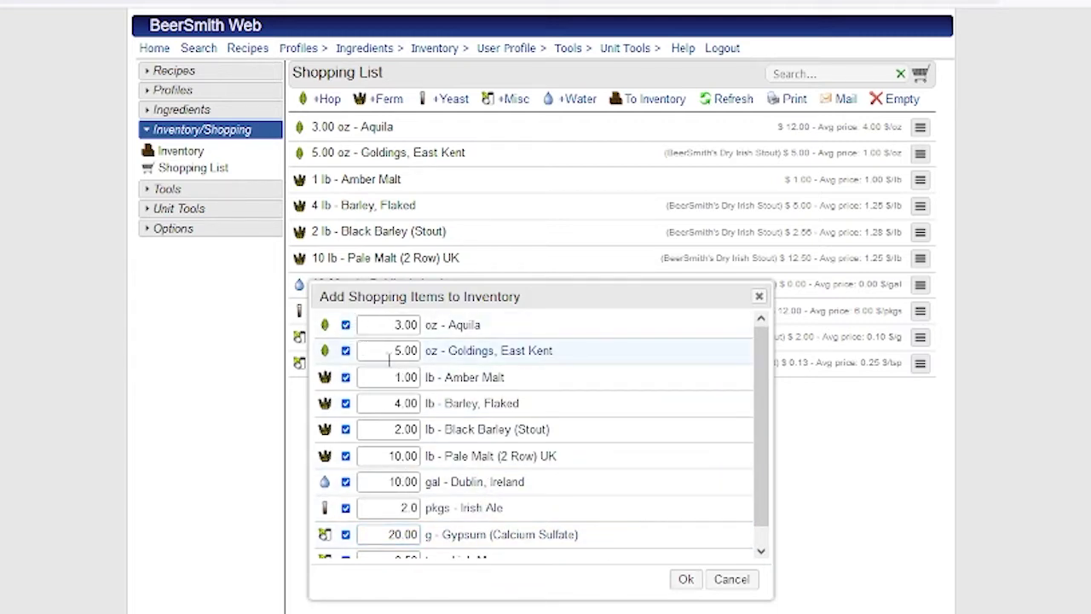
pyautogui.click(731, 580)
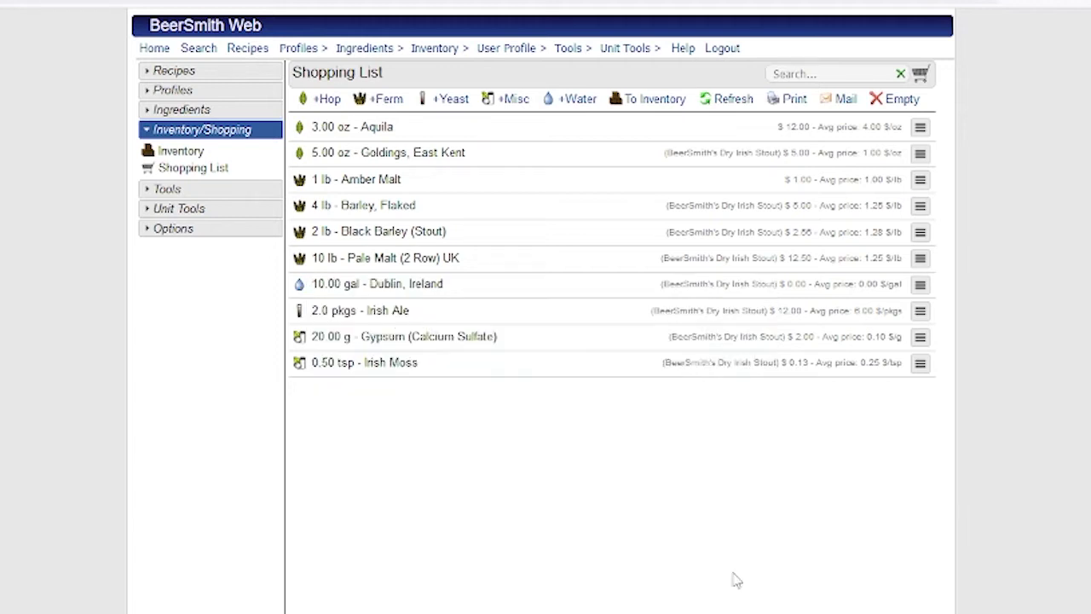
# Open the inventory and add 1.00 oz of the Bor hop at an average price of 1.00 $/oz.
pyautogui.click(202, 155)
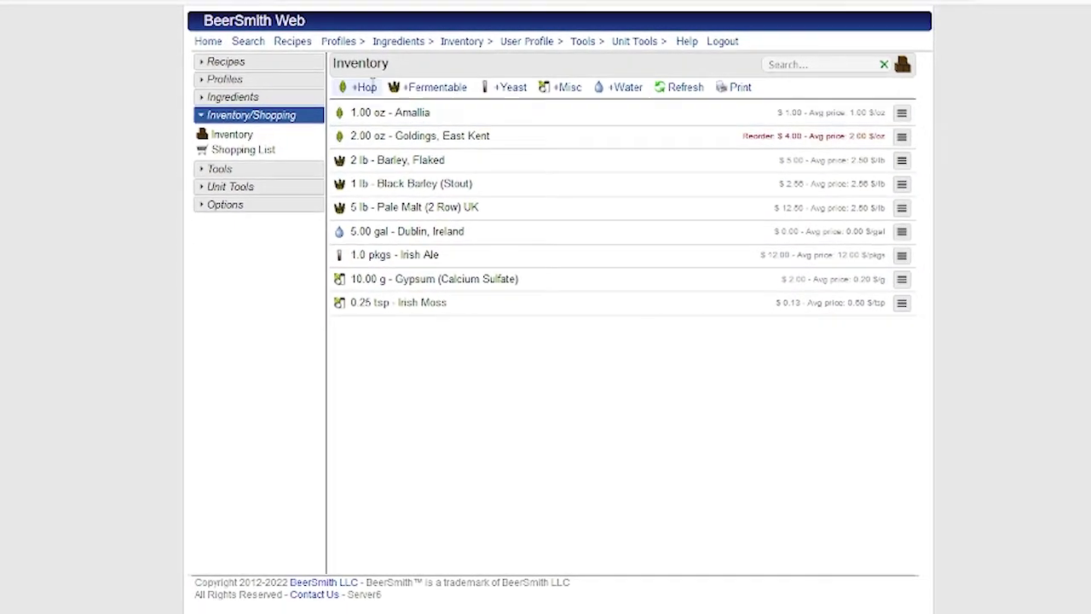
pyautogui.click(371, 85)
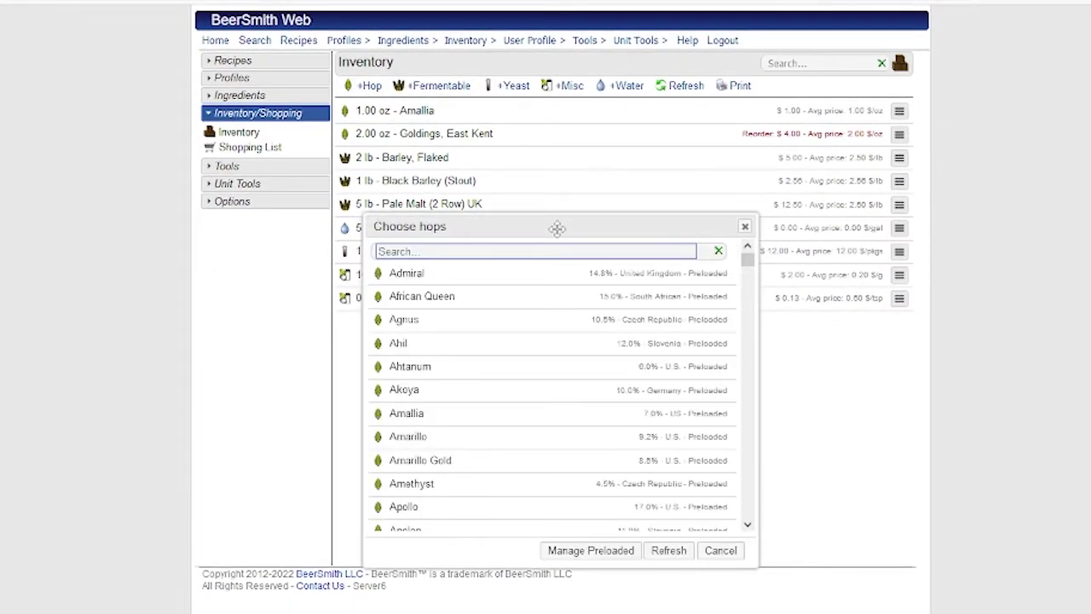
pyautogui.scroll(-10, 539, 394)
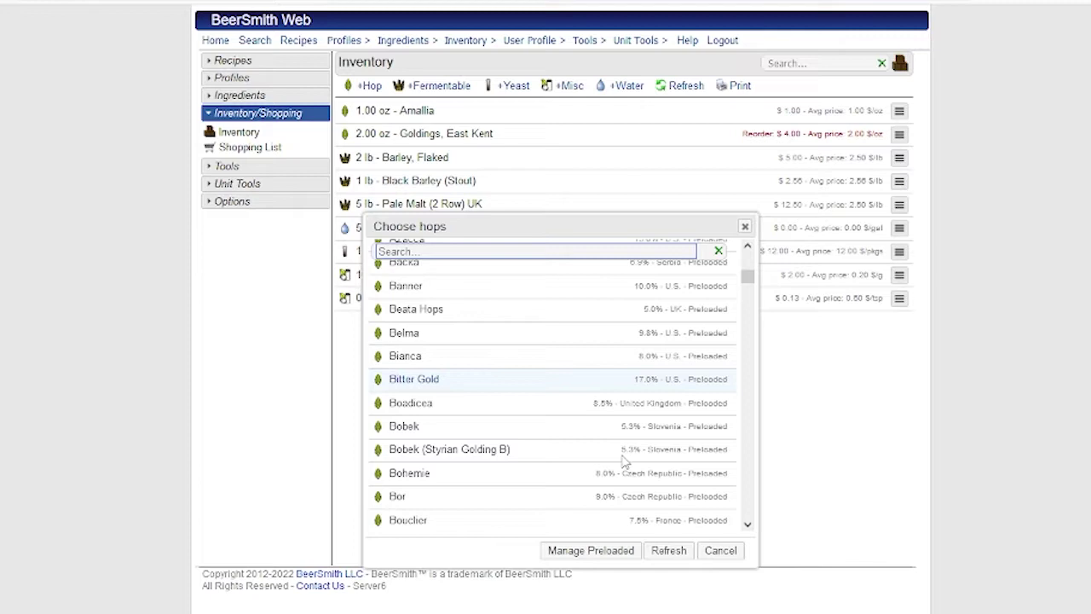
pyautogui.click(593, 426)
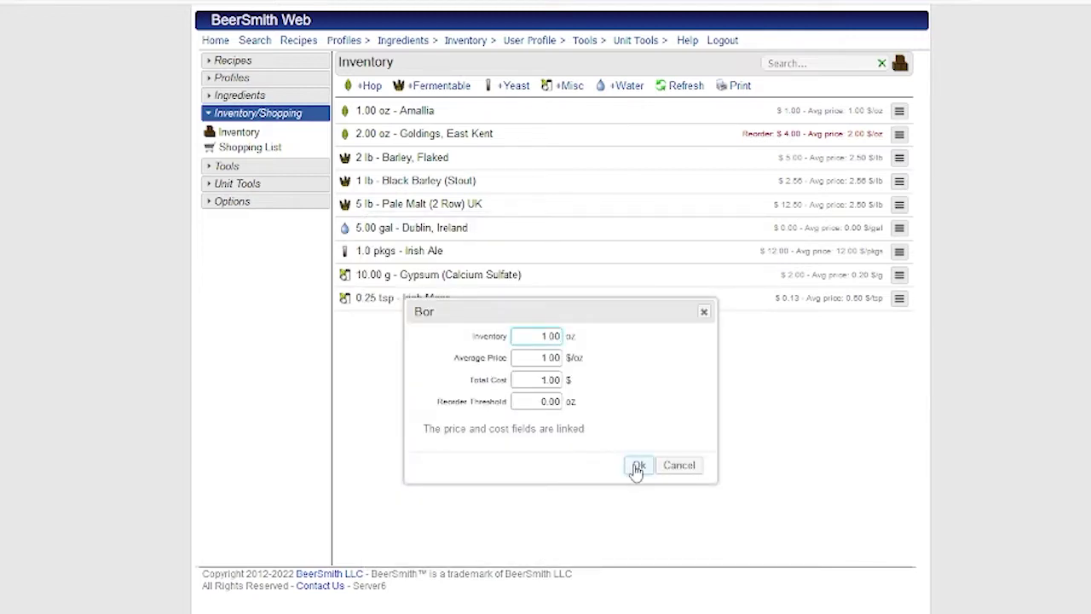
pyautogui.click(637, 468)
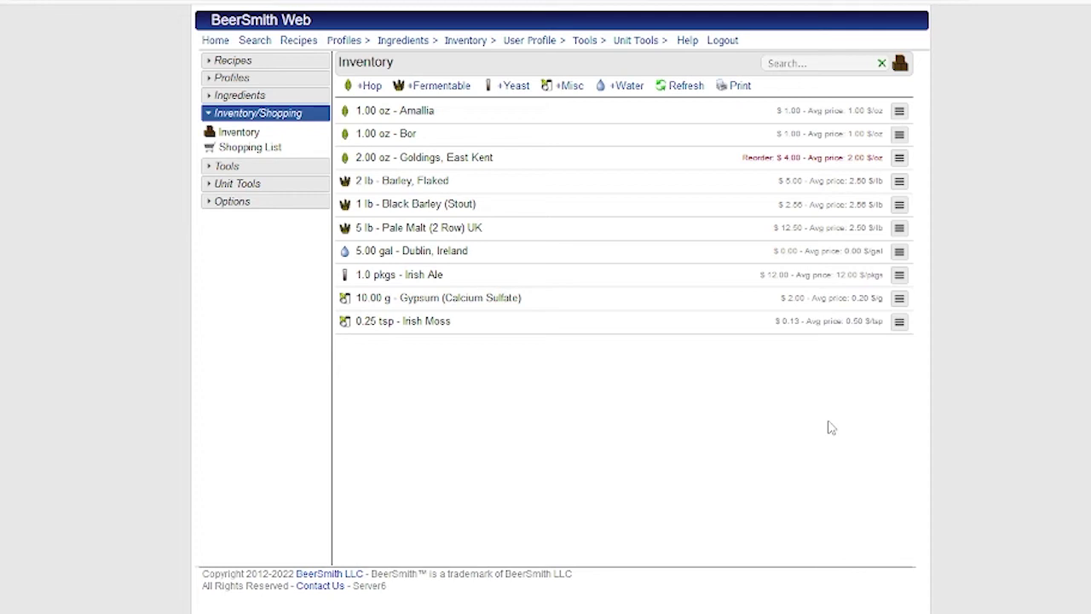
# Delete the Bor hop from the inventory.
pyautogui.click(900, 134)
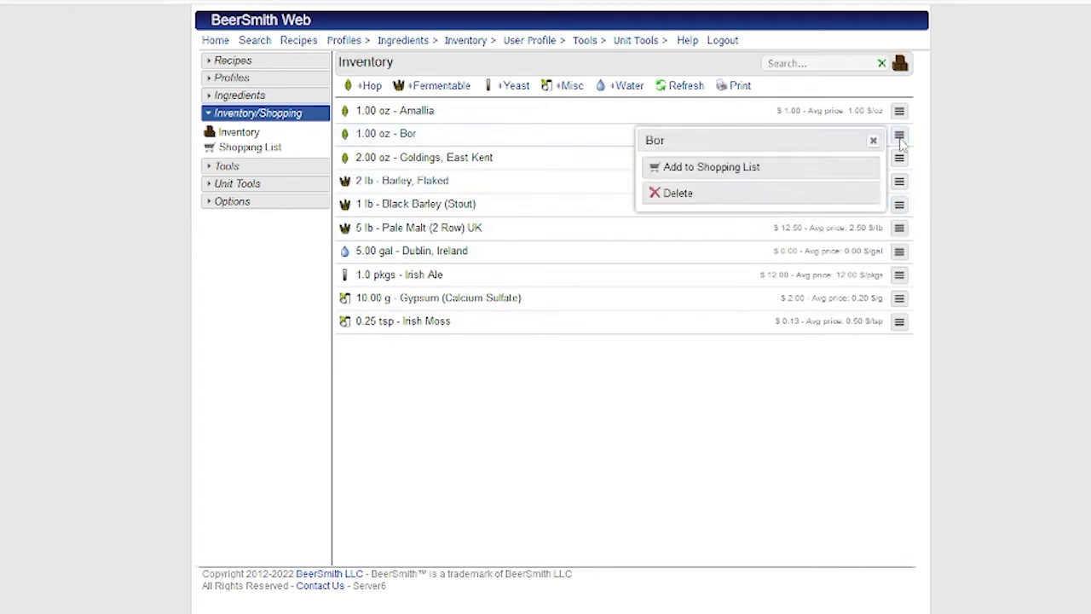
pyautogui.click(833, 196)
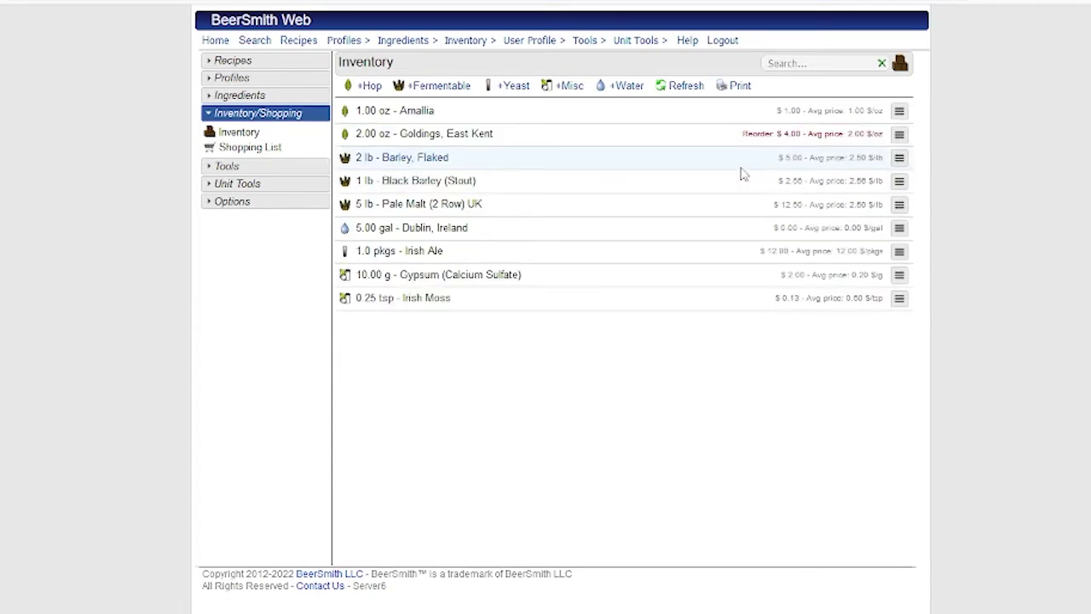
# Examine the reorder threshold of the East Kent Goldings hop and preview the printable inventory list.
pyautogui.click(580, 144)
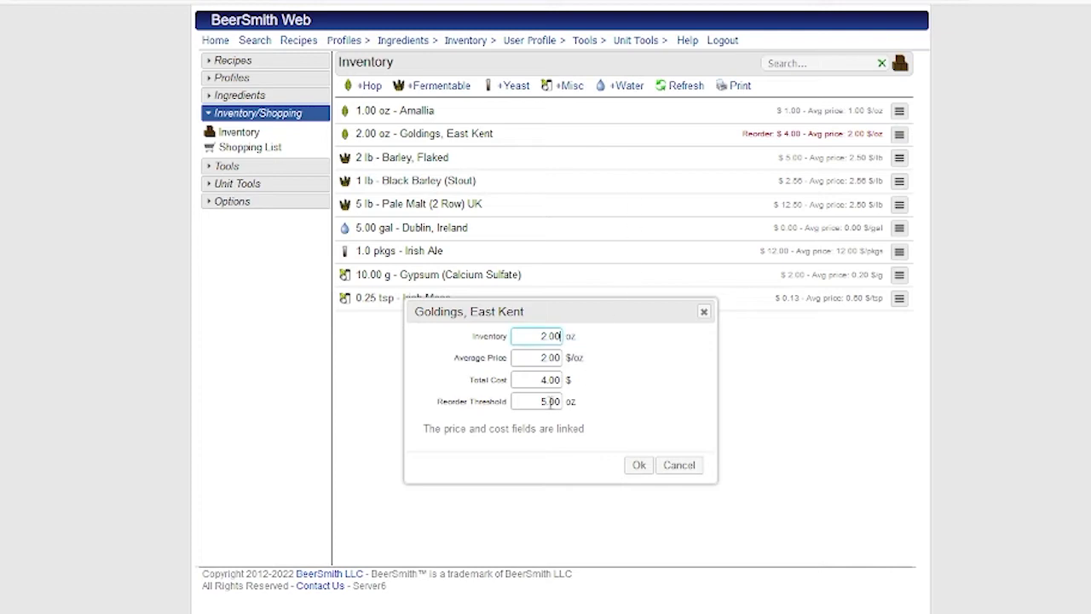
pyautogui.click(527, 402)
pyautogui.click(639, 465)
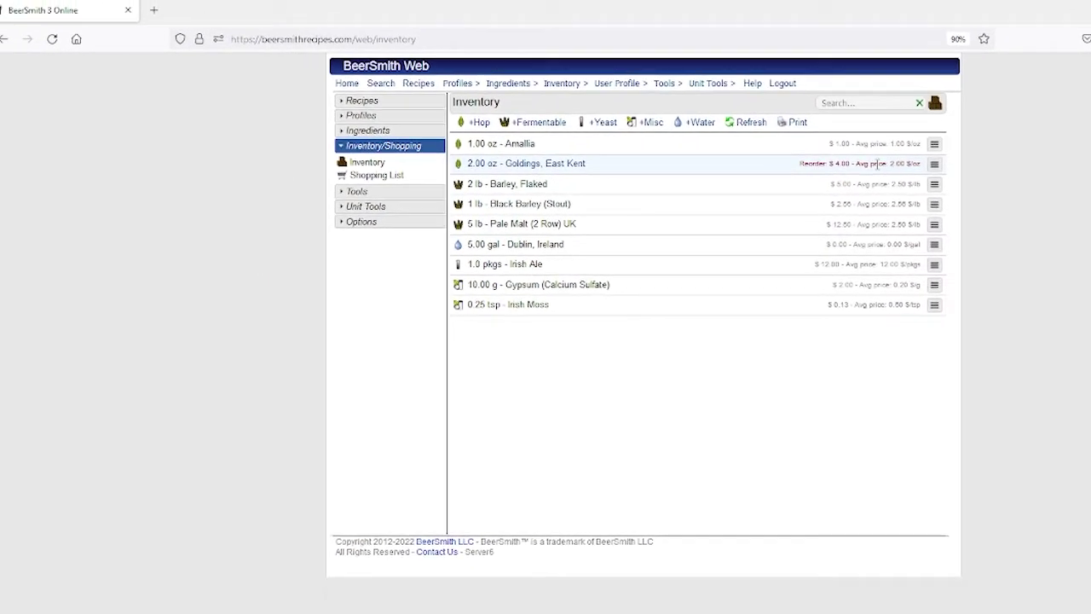
pyautogui.click(792, 128)
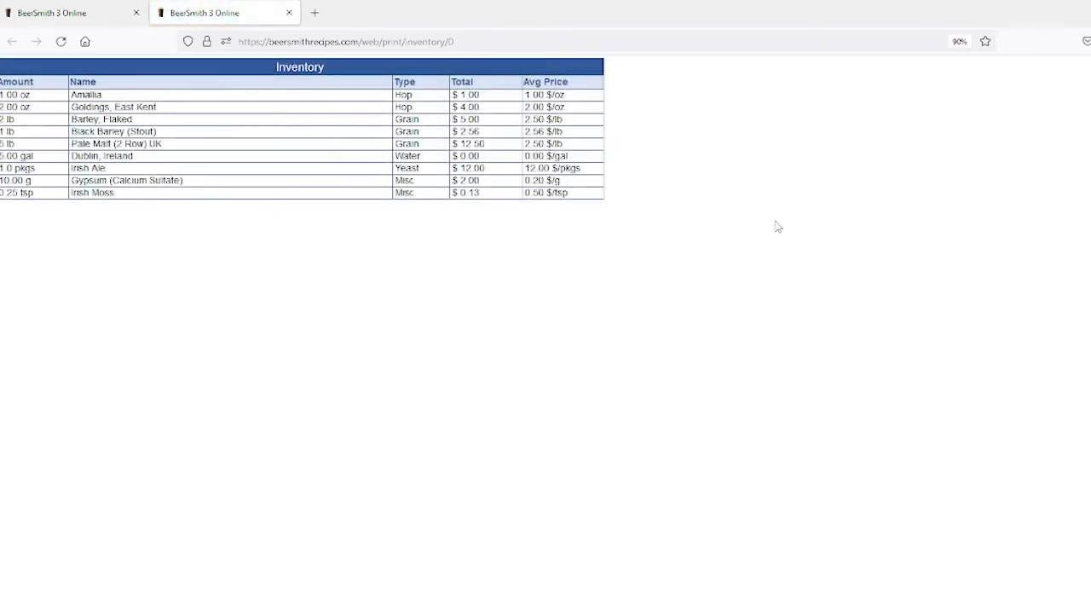
pyautogui.click(289, 13)
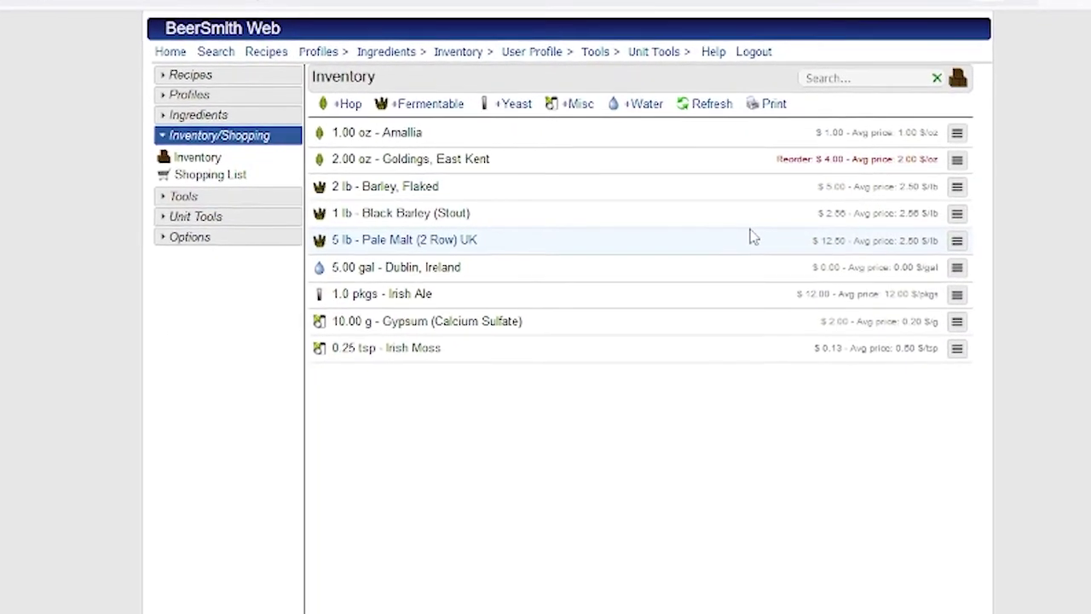
# Add the ingredients of the BeerSmith's Dry Irish Stout recipe to the shopping list.
pyautogui.click(217, 78)
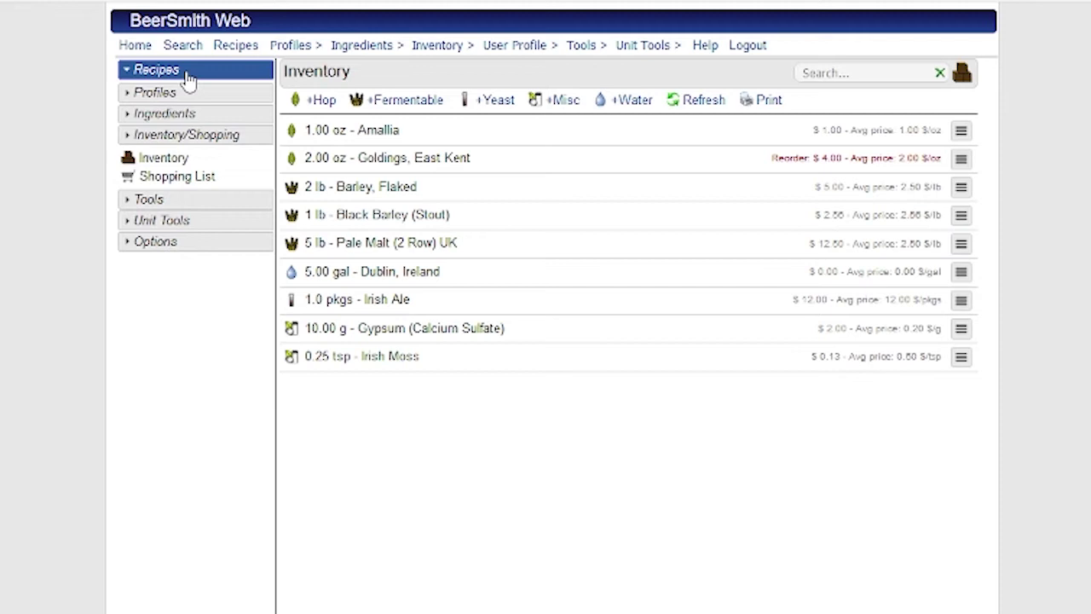
pyautogui.click(173, 95)
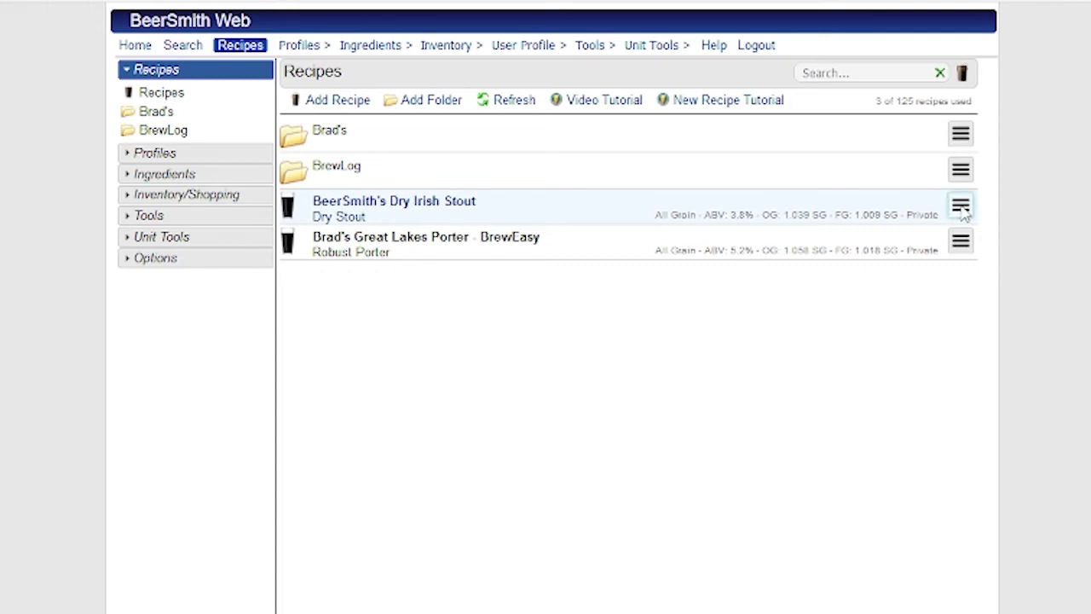
pyautogui.click(961, 207)
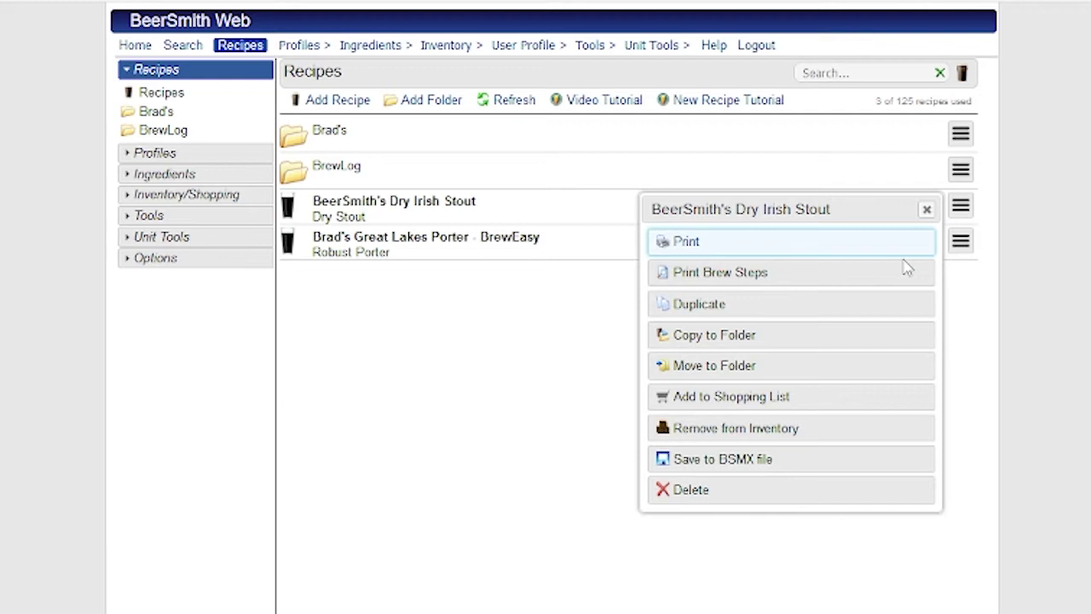
pyautogui.click(831, 405)
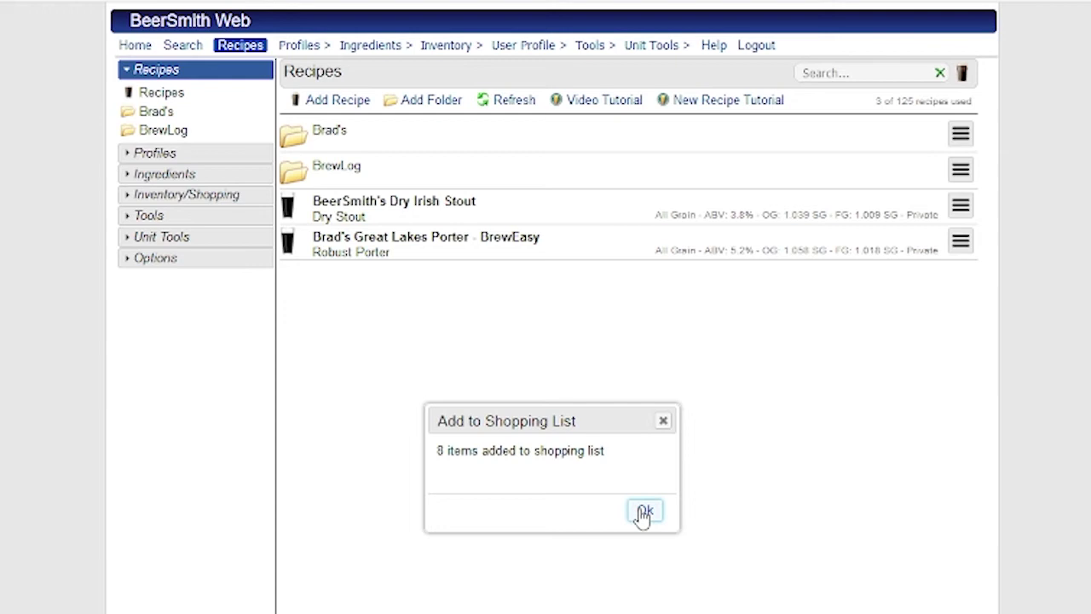
pyautogui.click(644, 512)
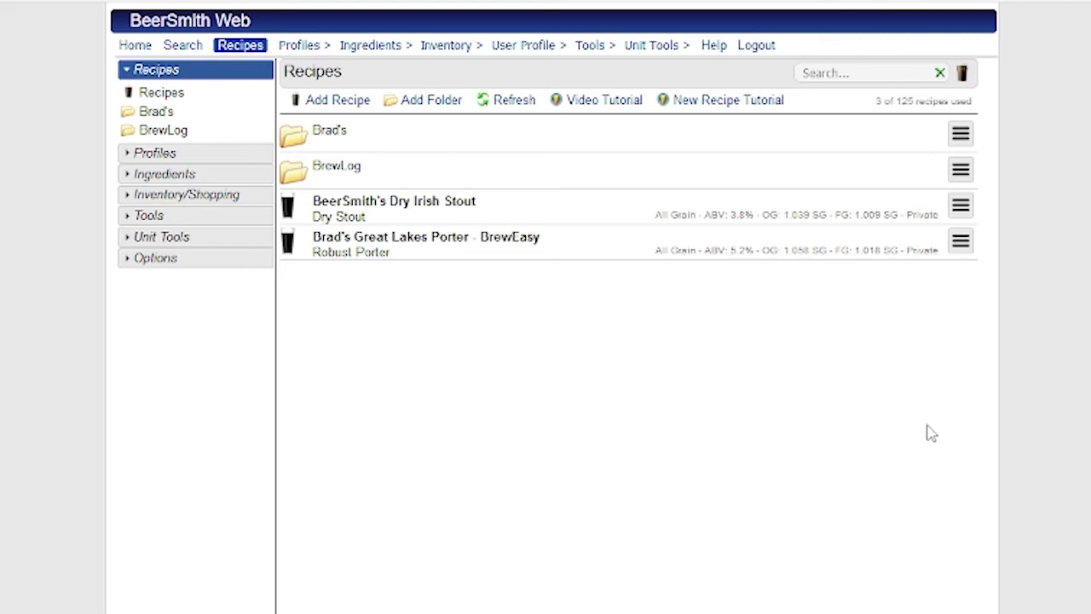
# Review which ingredients and amounts of the BeerSmith's Dry Irish Stout recipe can be removed from the inventory, without removing them.
pyautogui.click(961, 208)
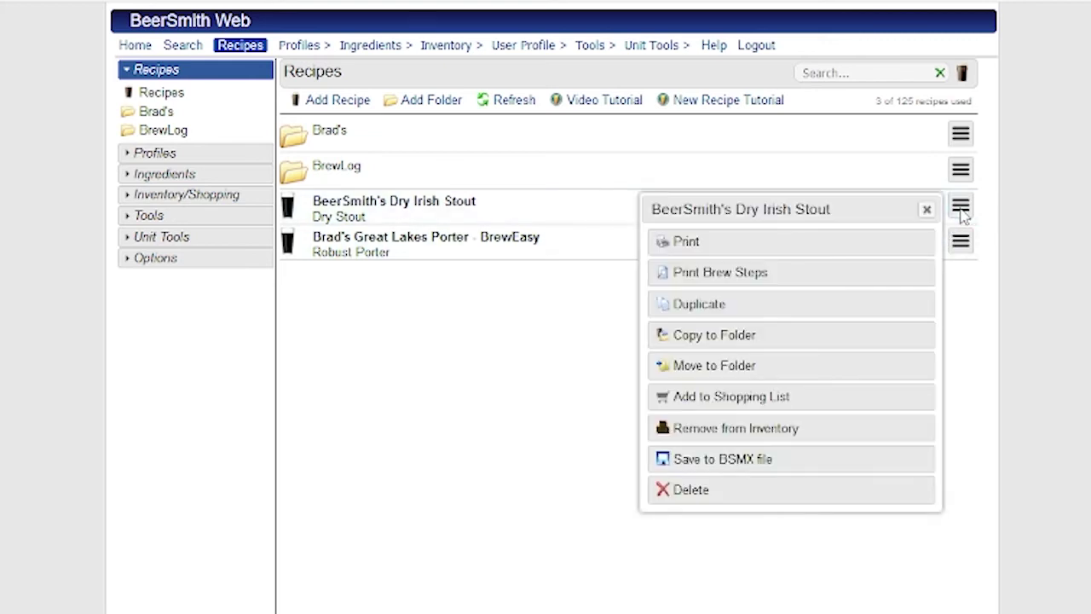
pyautogui.click(796, 437)
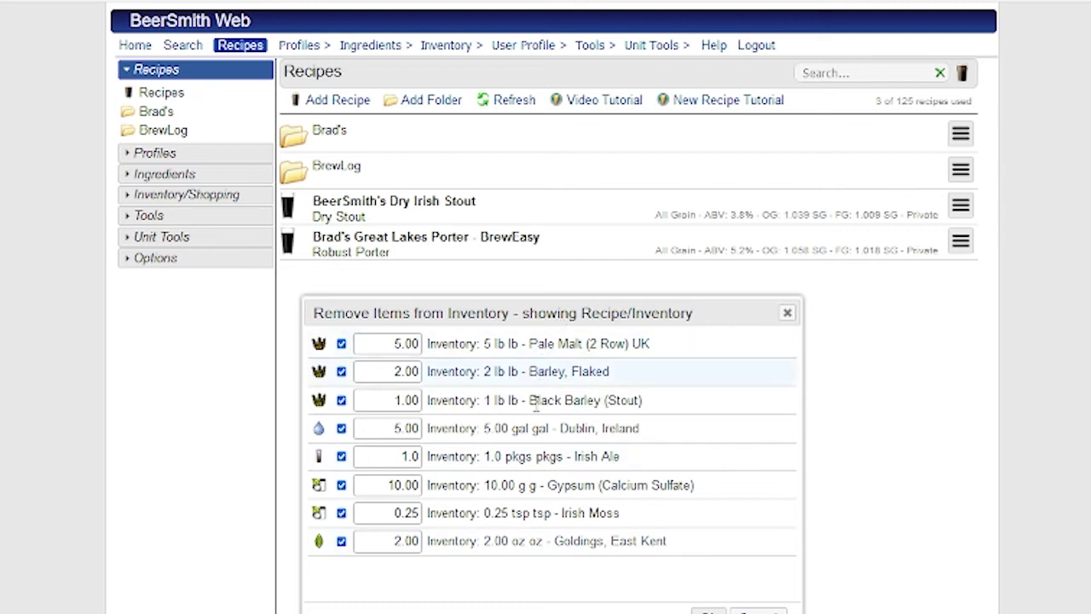
pyautogui.click(768, 609)
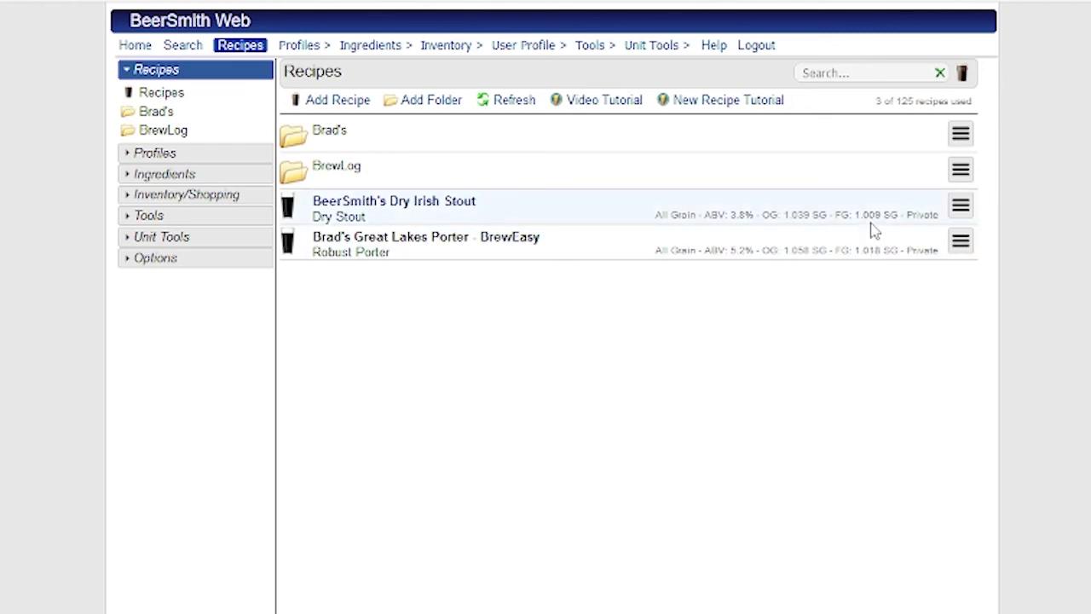
# Update the ingredient prices of the BeerSmith's Dry Irish Stout recipe from the inventory and return to the home page.
pyautogui.click(534, 216)
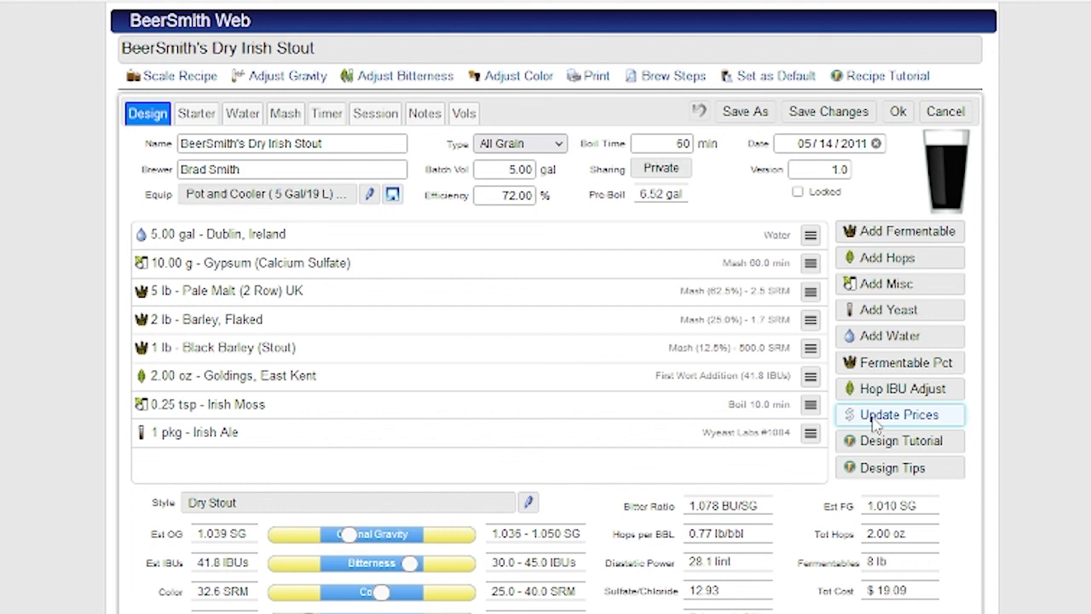
pyautogui.click(875, 419)
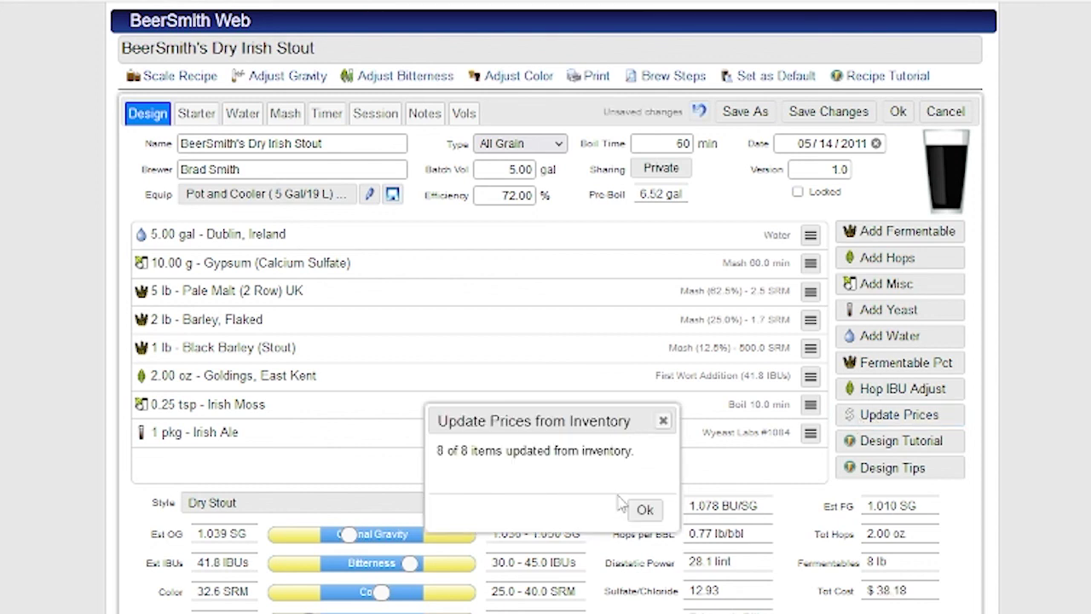
pyautogui.click(645, 511)
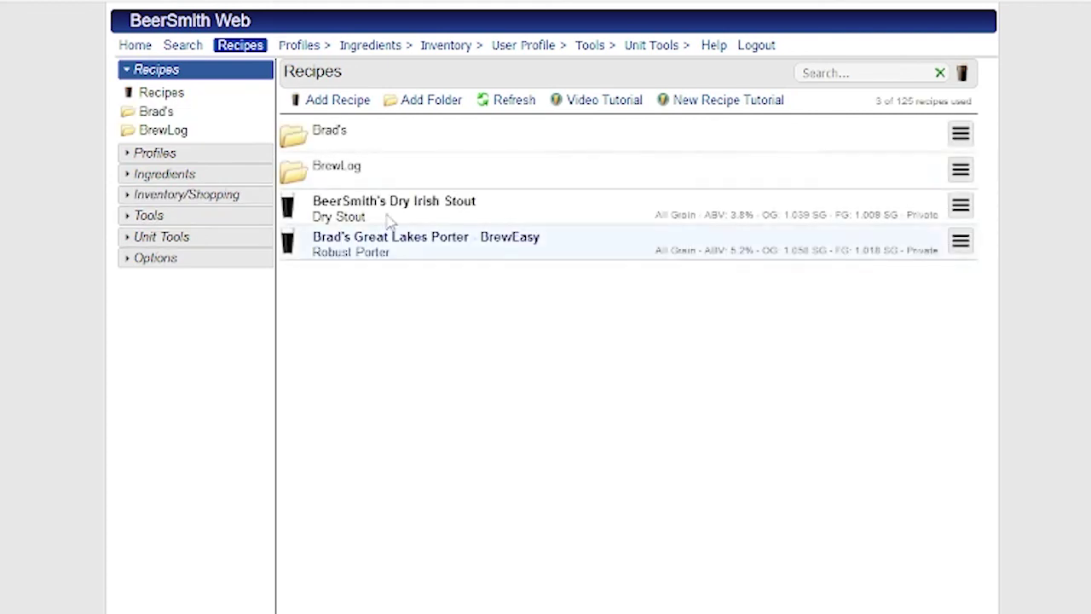
pyautogui.click(152, 48)
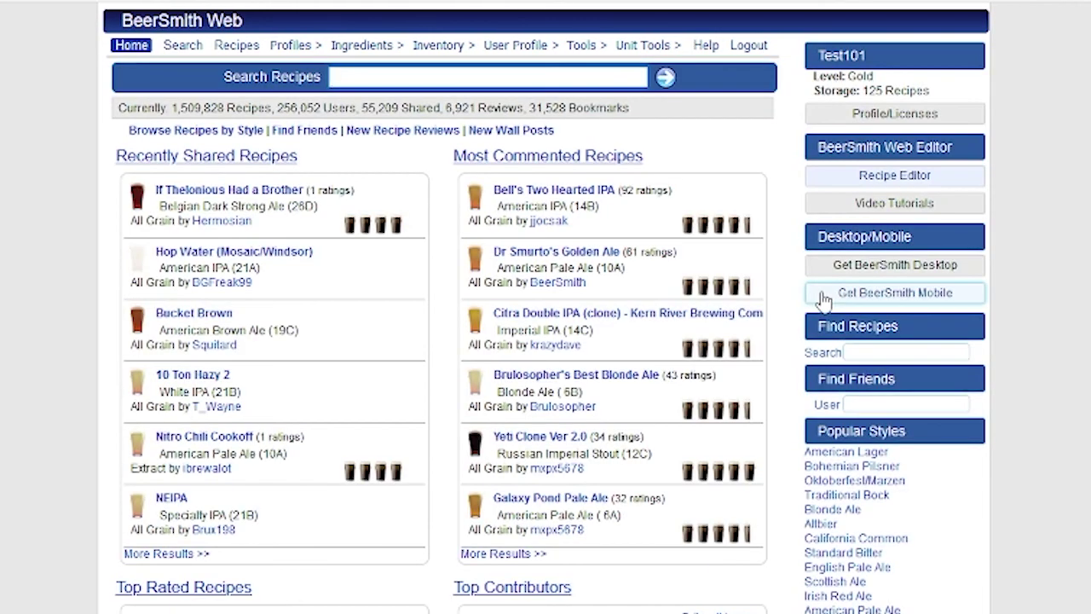